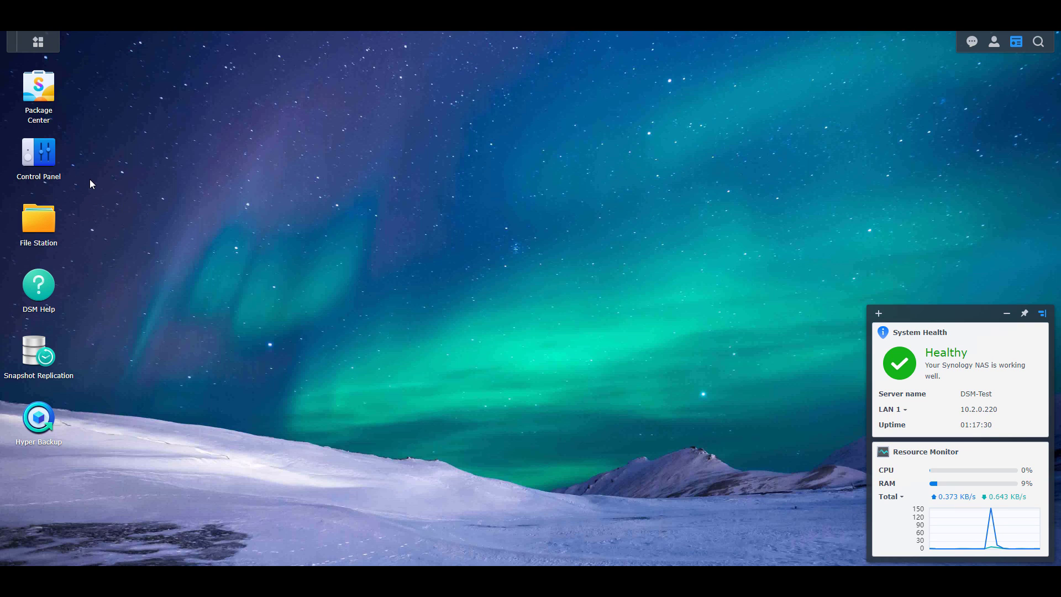
# Step: In Control Panel > Network > Network Interface, select the LAN 1 interface
pyautogui.click(40, 158)
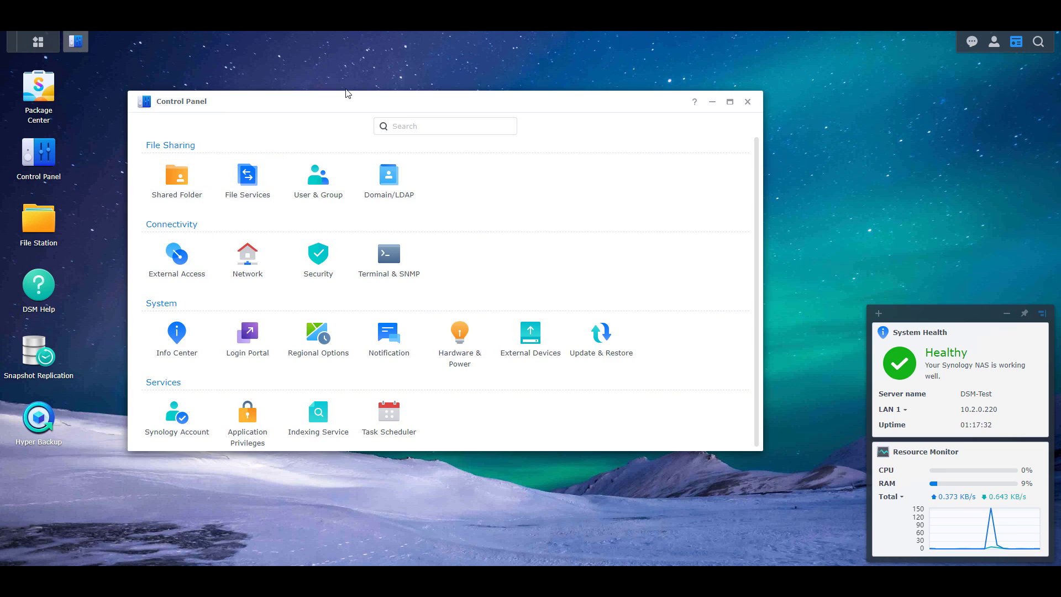
pyautogui.moveTo(364, 94); pyautogui.dragTo(368, 93)
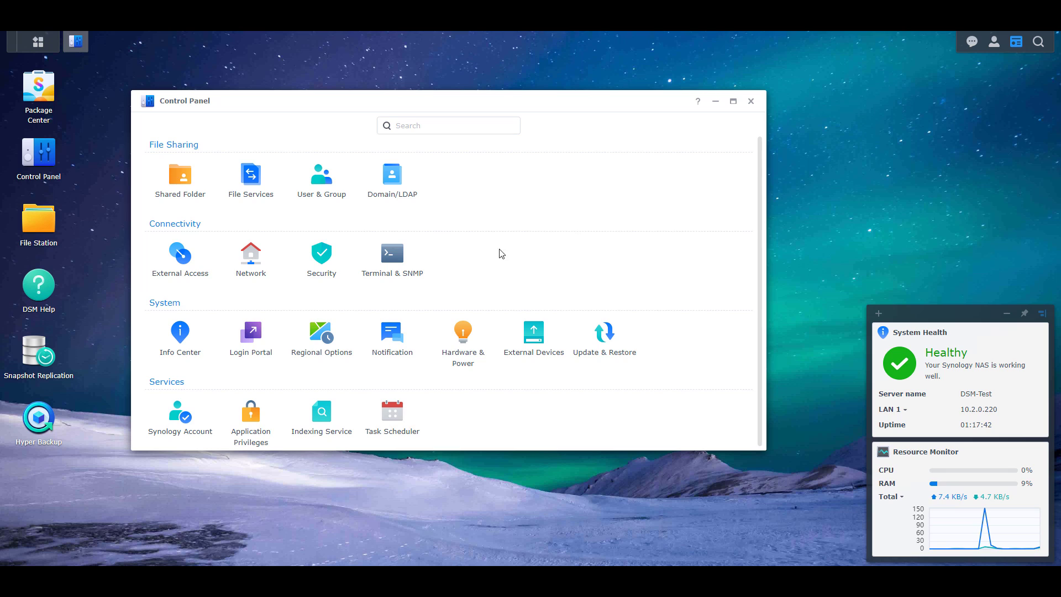
pyautogui.click(264, 274)
pyautogui.click(350, 133)
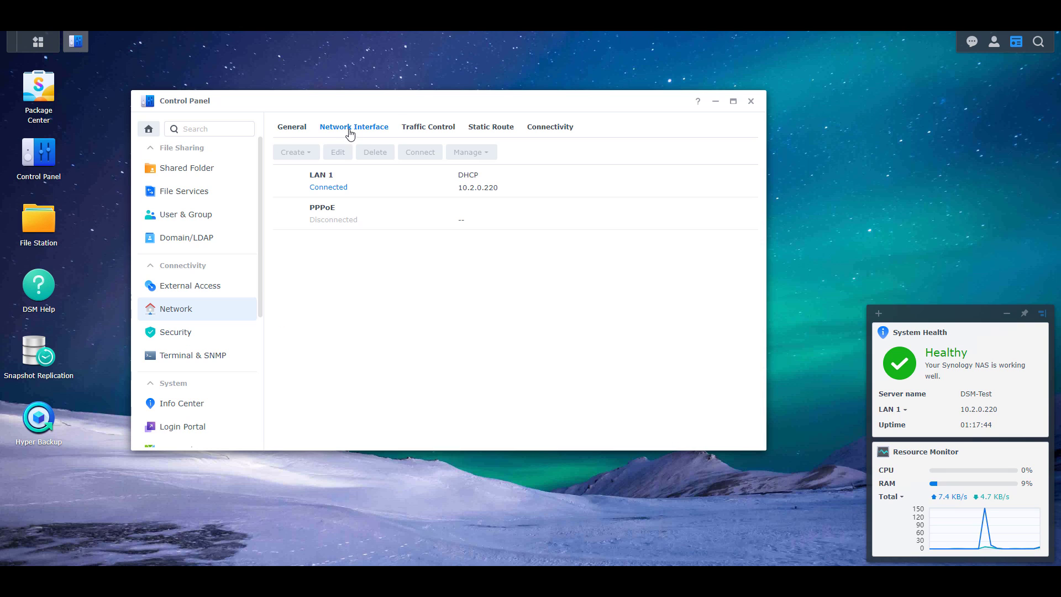
pyautogui.click(533, 192)
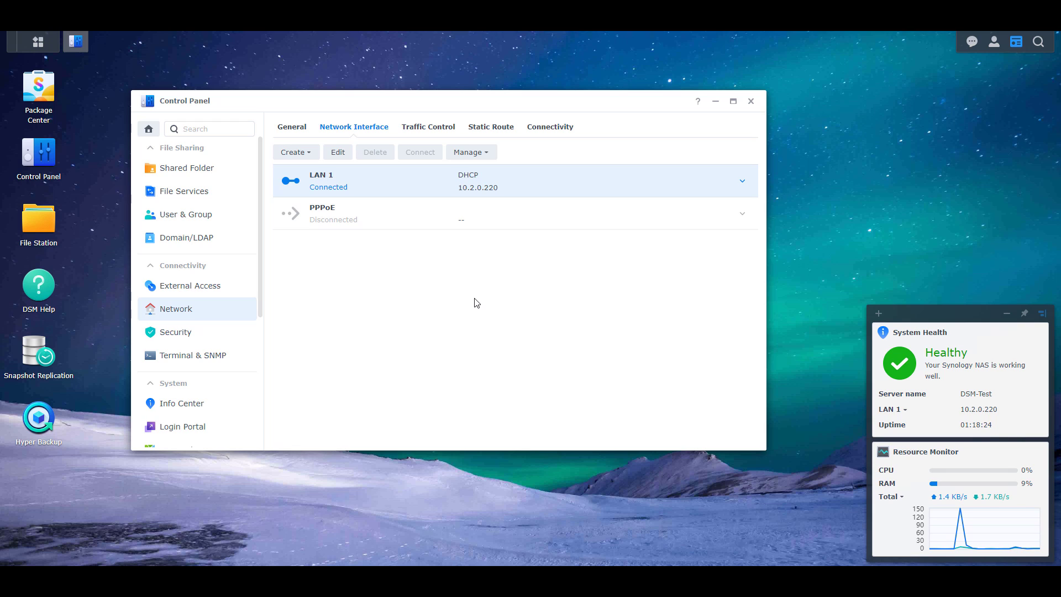
# Step: Switch LAN 1 to manual configuration, keeping IP 10.2.0.220, mask 255.255.255.0, gateway/DNS 10.2.0.1
pyautogui.click(339, 154)
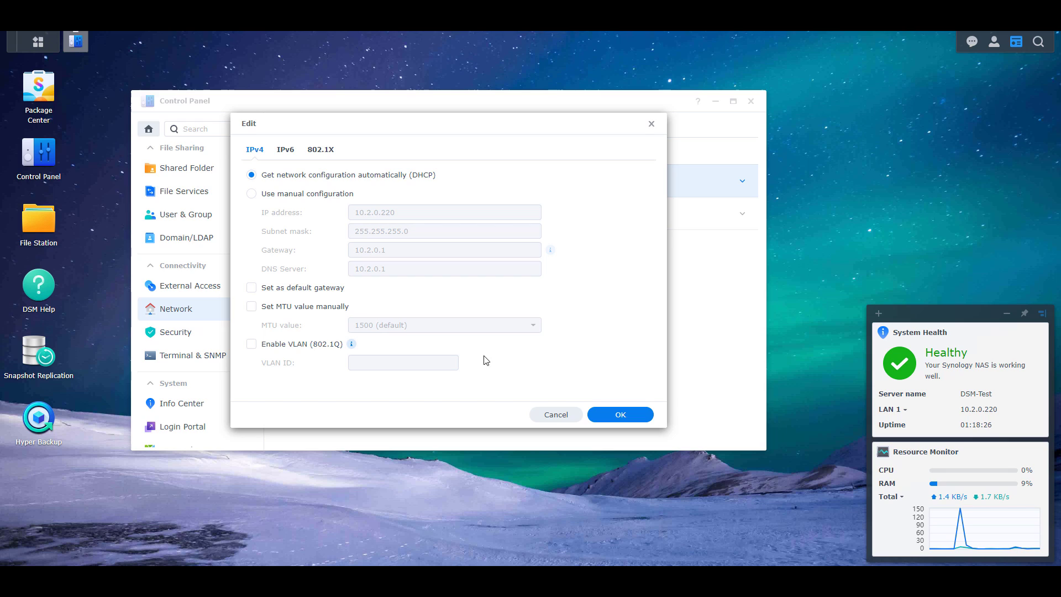
pyautogui.click(338, 198)
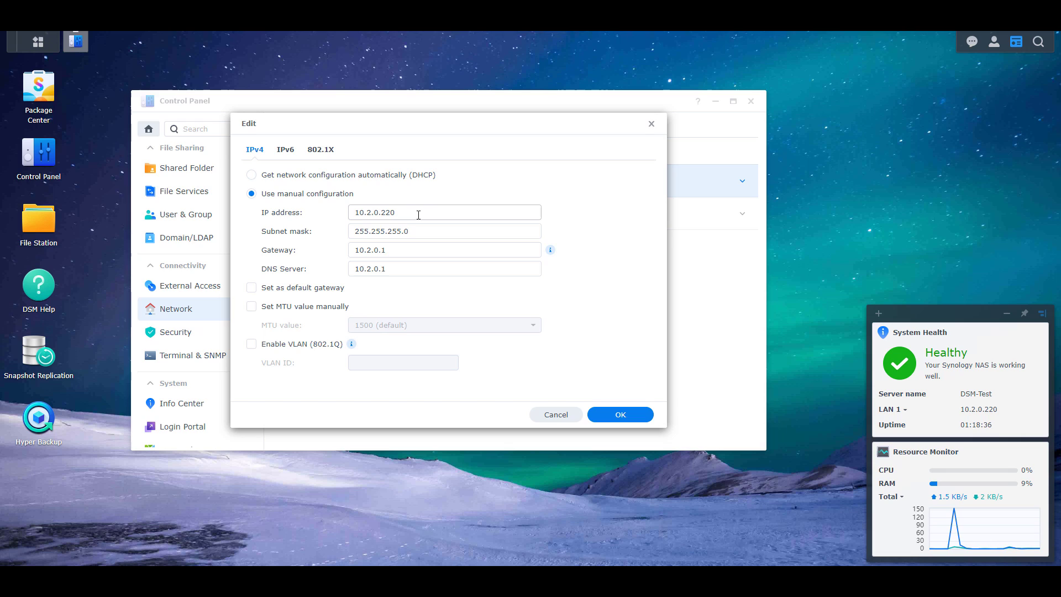
pyautogui.doubleClick(421, 214)
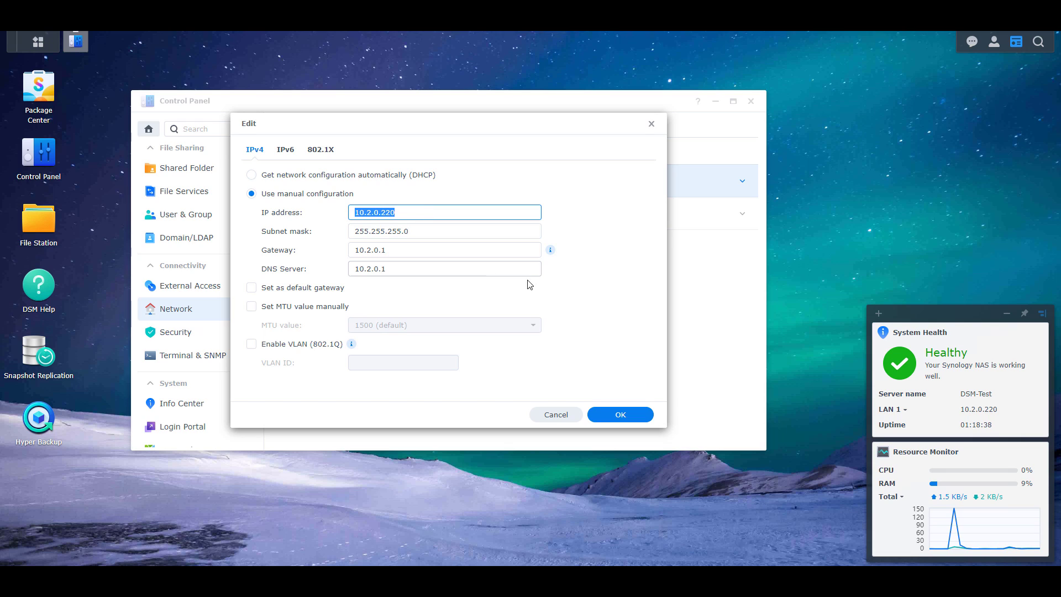
pyautogui.click(613, 282)
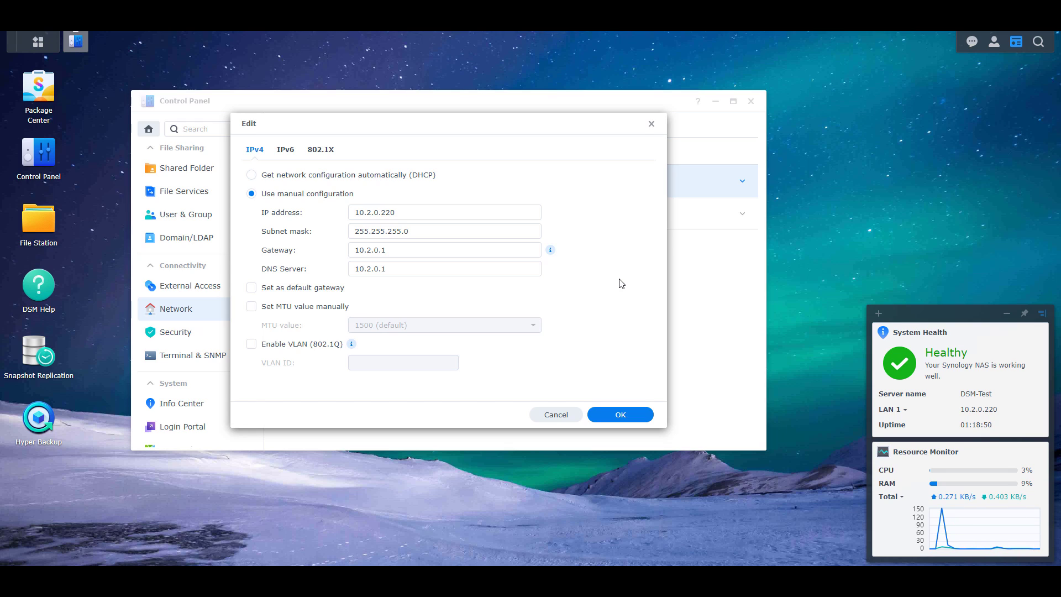
# Step: Confirm the edit so LAN 1 becomes Static IP 10.2.0.220
pyautogui.click(622, 416)
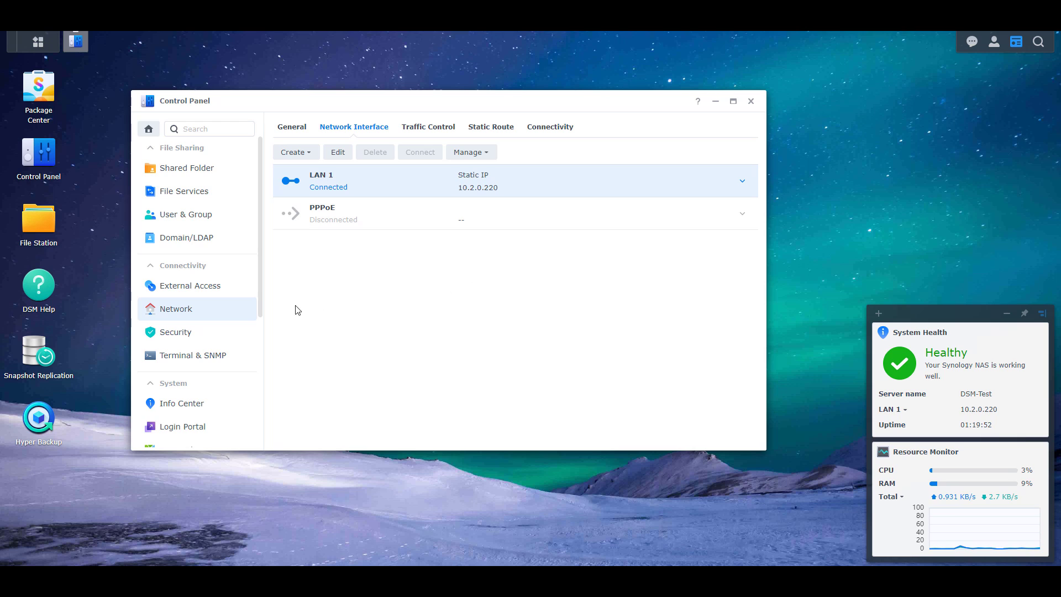
# Step: Enable DoS protection under Security > Protection and apply it
pyautogui.click(229, 332)
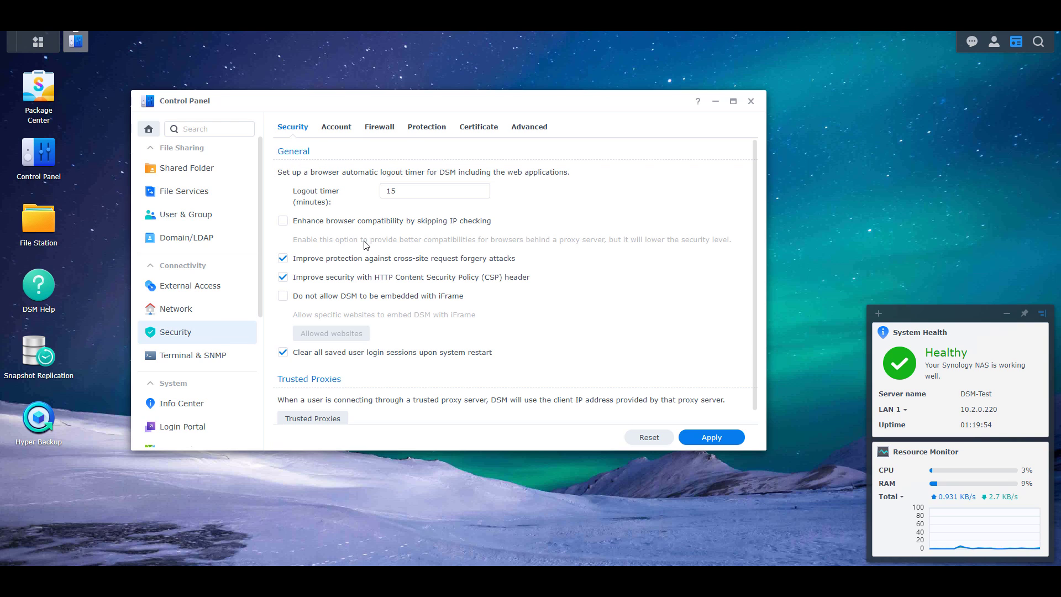
pyautogui.click(430, 130)
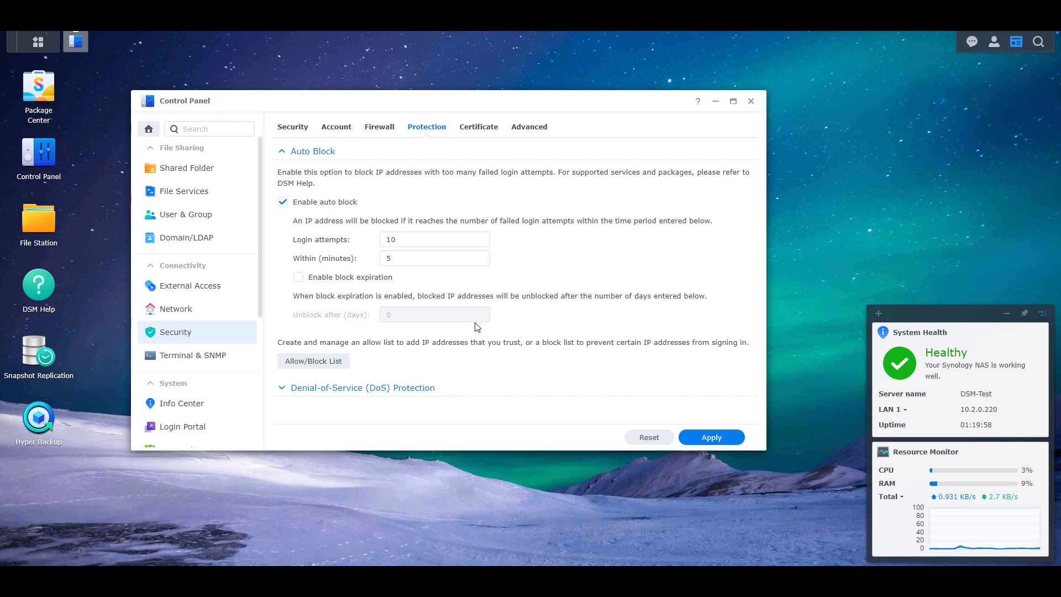
pyautogui.click(381, 389)
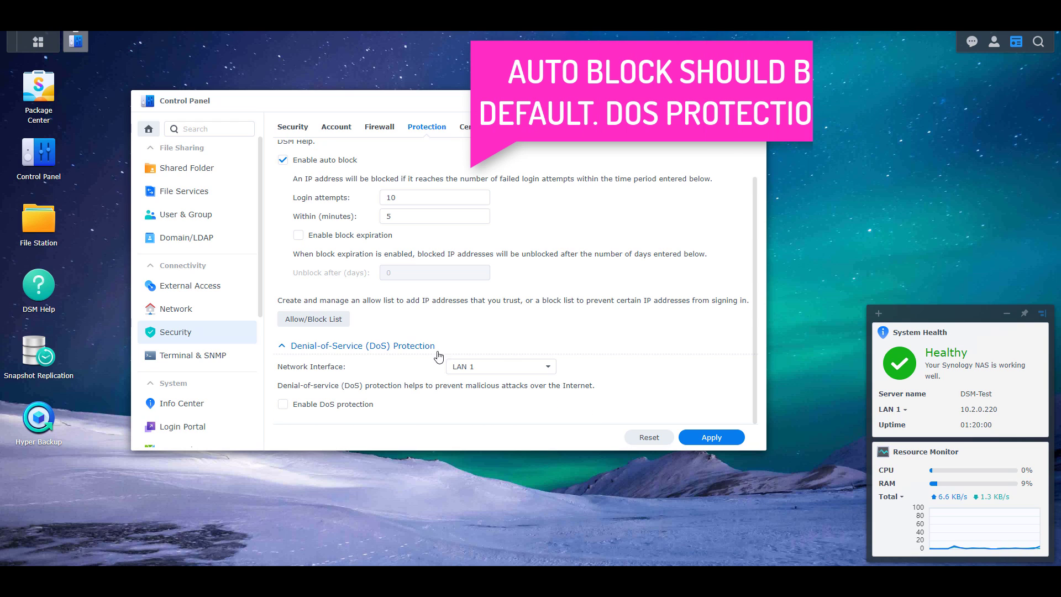
pyautogui.click(283, 404)
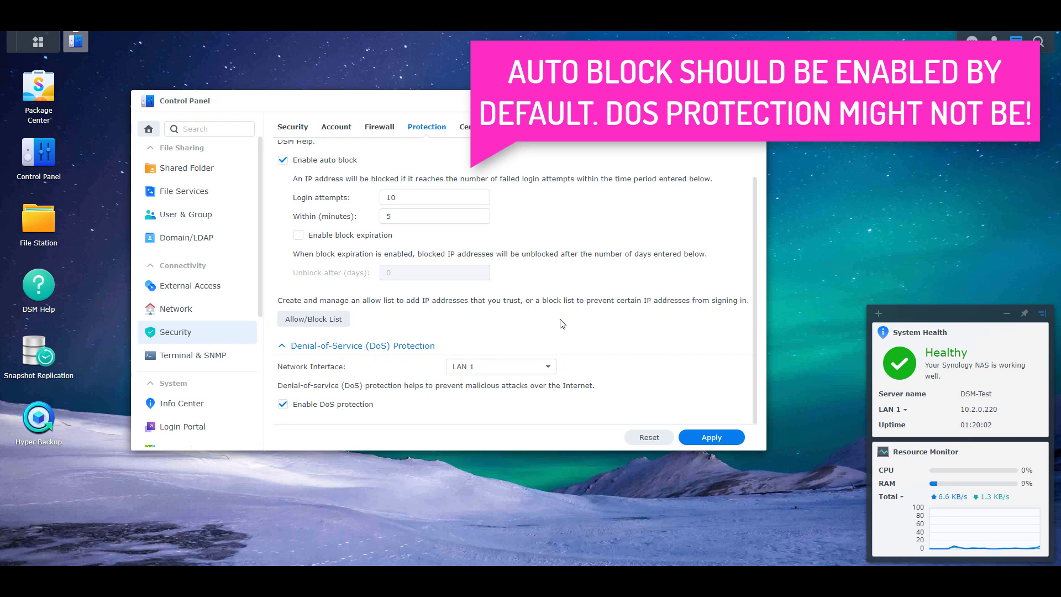
pyautogui.click(704, 437)
# Step: Keep Auto Block at 10 login attempts within 5 minutes, with block expiration left disabled
pyautogui.scroll(2, 599, 288)
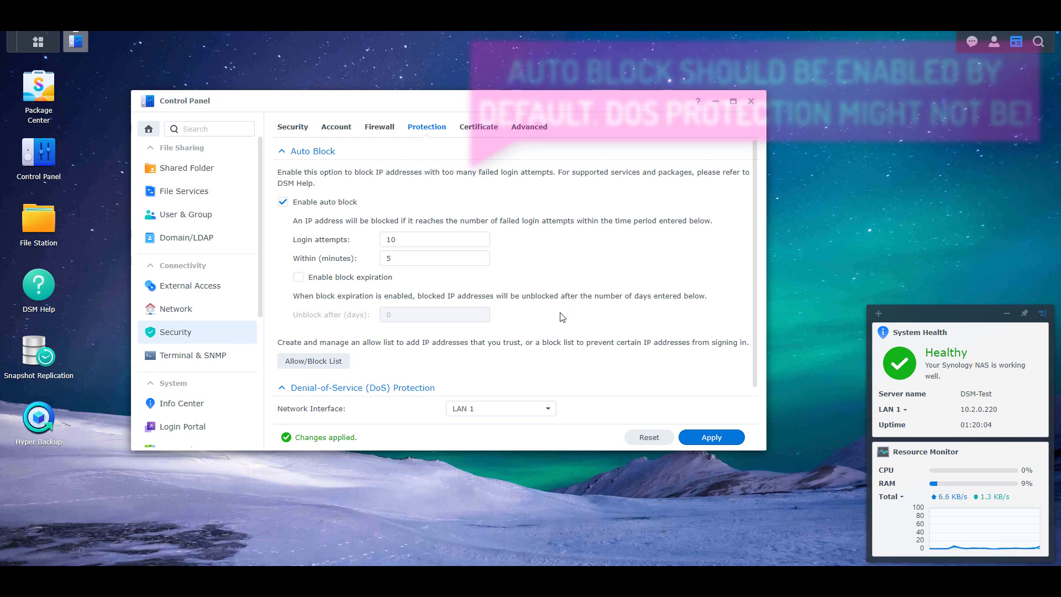
pyautogui.doubleClick(422, 243)
pyautogui.doubleClick(410, 257)
pyautogui.click(549, 259)
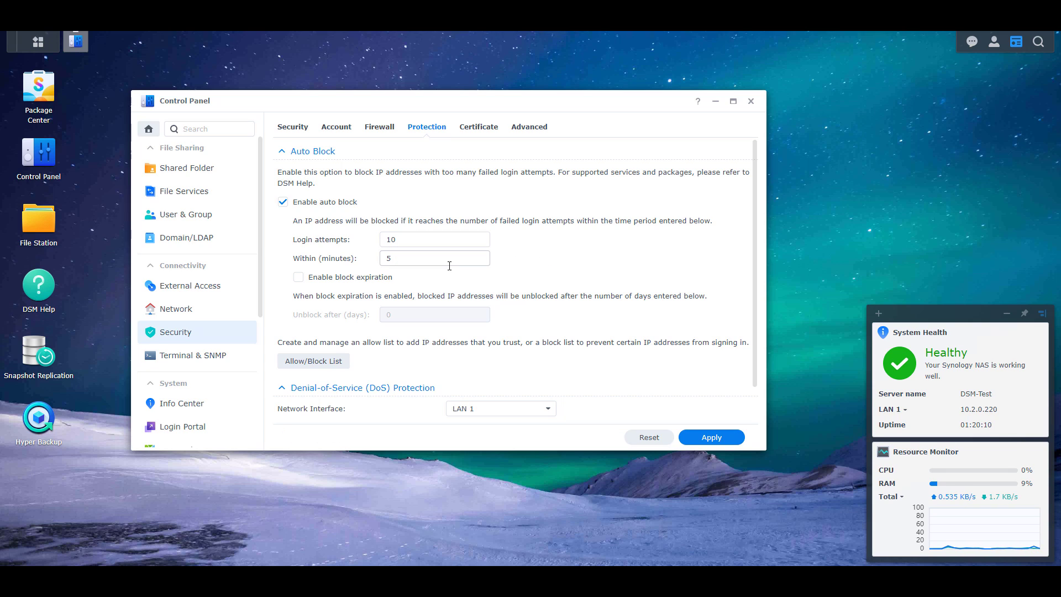
pyautogui.click(298, 278)
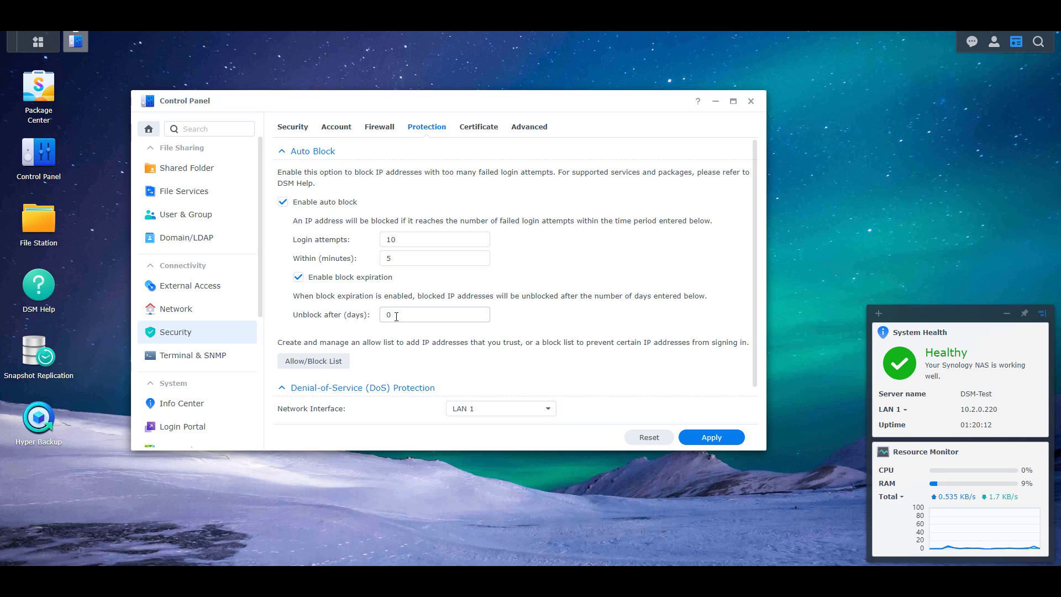
pyautogui.doubleClick(385, 315)
pyautogui.write('1')
pyautogui.click(301, 278)
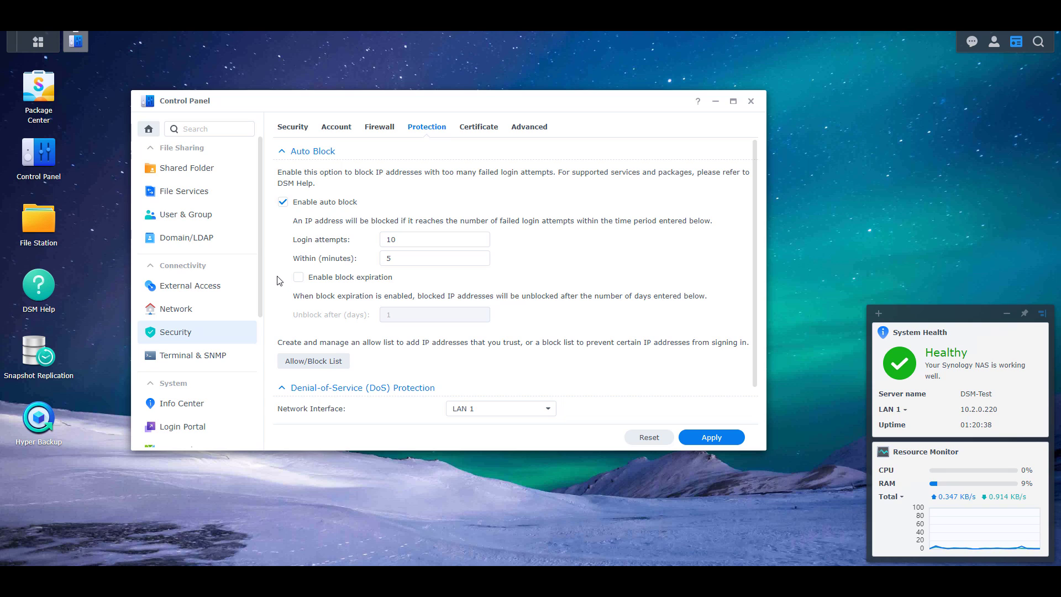
# Step: Show External Access's Router Configuration tab, which has no port forwarding rules yet
pyautogui.click(231, 288)
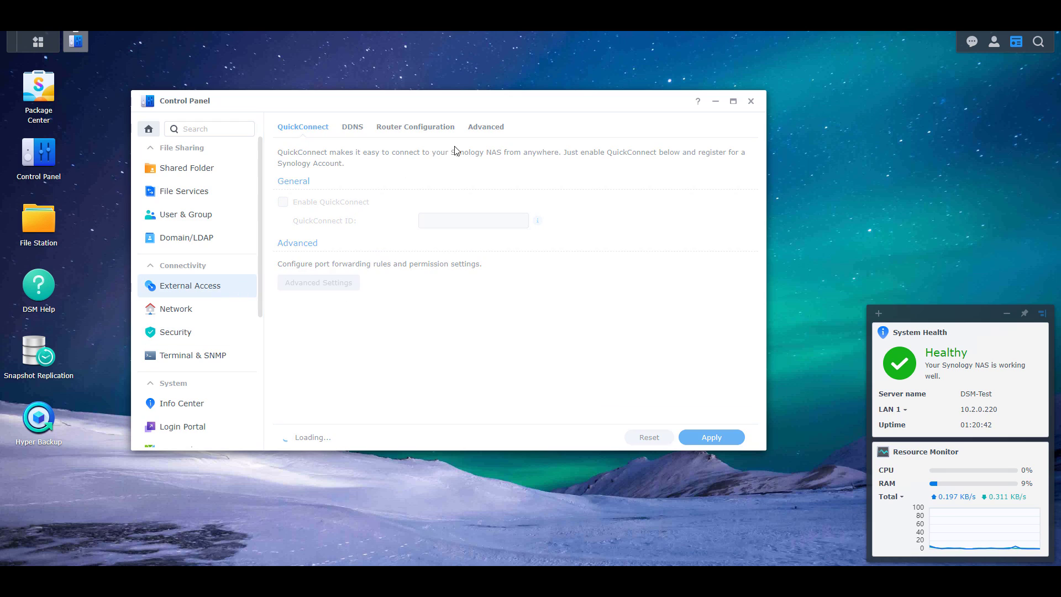
pyautogui.click(420, 128)
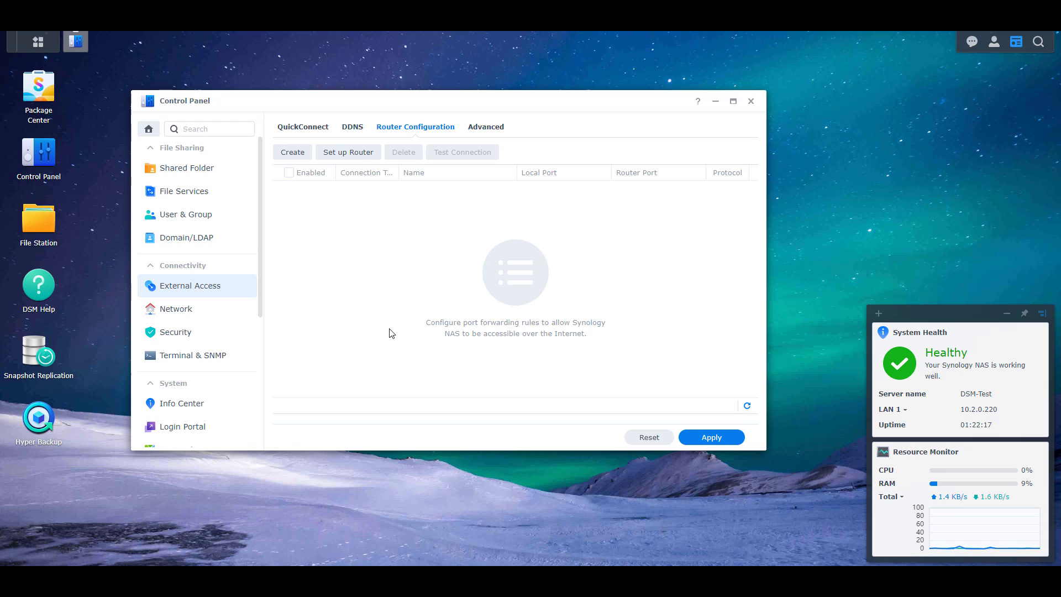
pyautogui.scroll(-2, 193, 337)
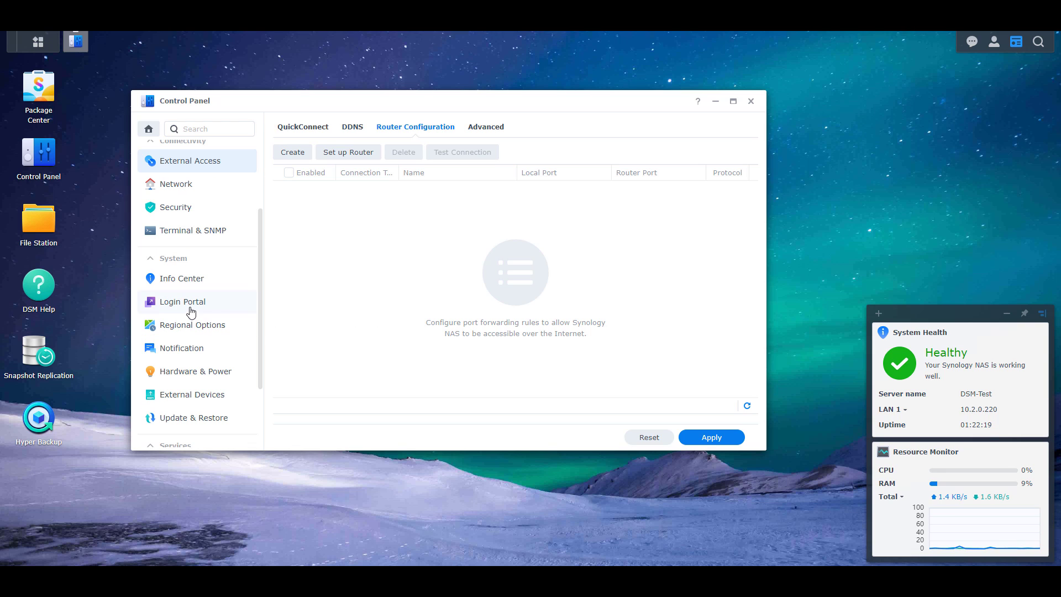
# Step: In Login Portal, set the DSM ports to 7005 for HTTP and 7006 for HTTPS, and save
pyautogui.click(191, 313)
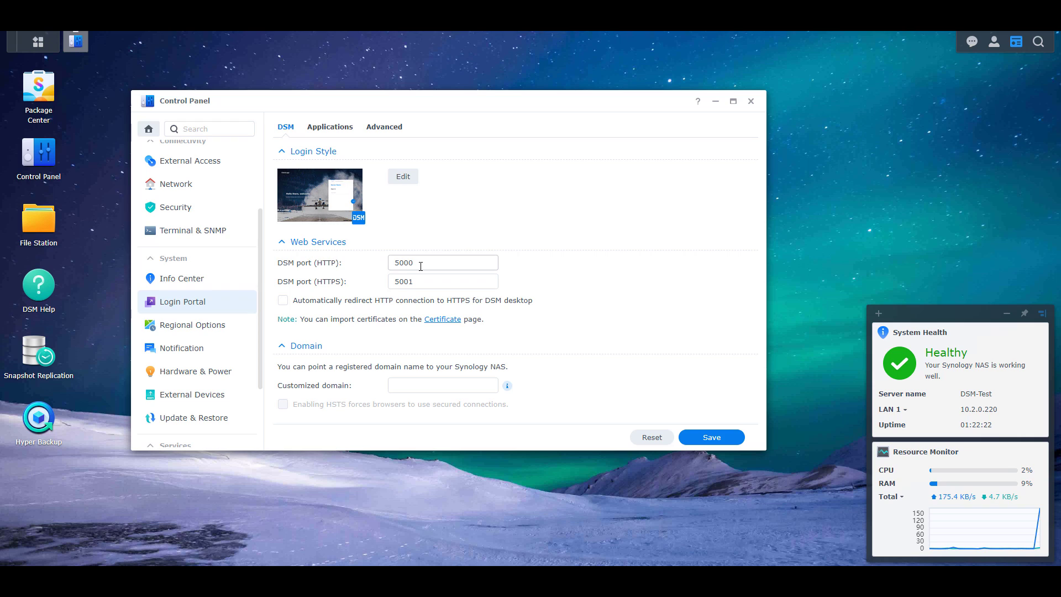
pyautogui.moveTo(398, 267); pyautogui.dragTo(395, 281)
pyautogui.write('7')
pyautogui.write('7')
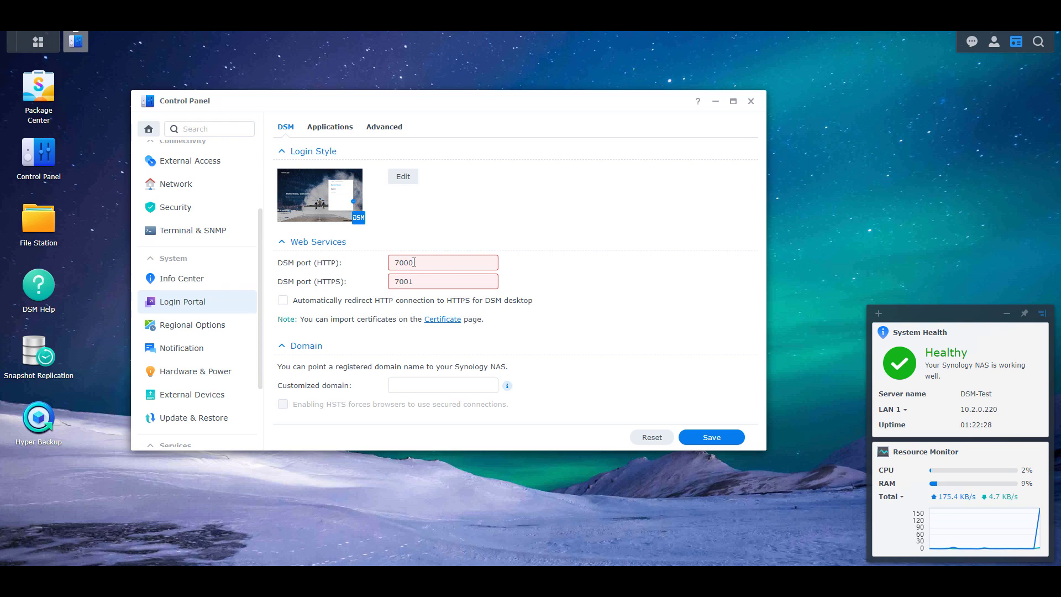
pyautogui.click(418, 259)
pyautogui.press('BackSpace')
pyautogui.write('5')
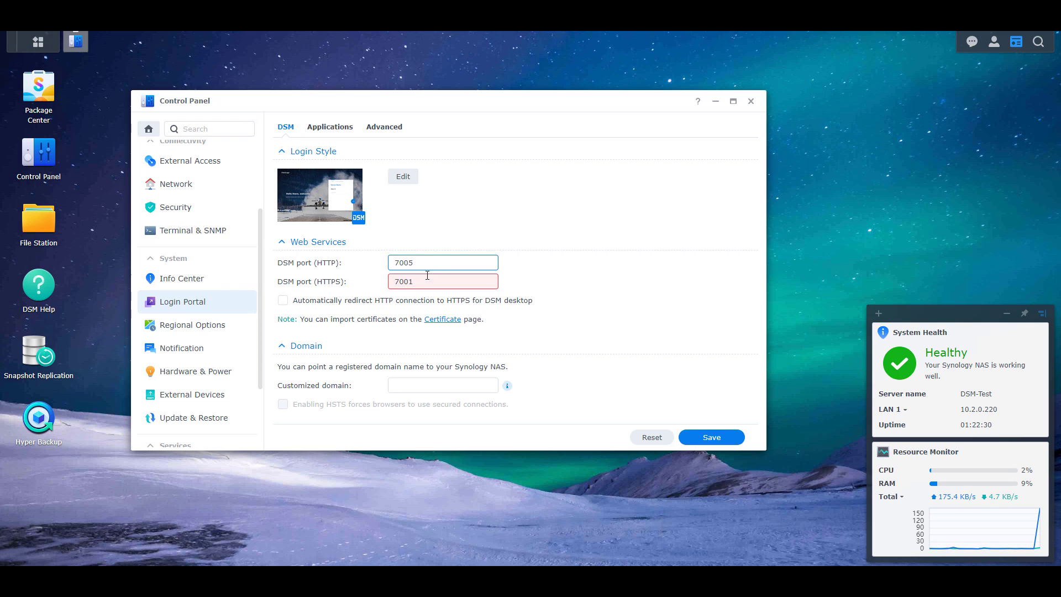
pyautogui.click(428, 280)
pyautogui.press('BackSpace')
pyautogui.write('6')
pyautogui.click(570, 283)
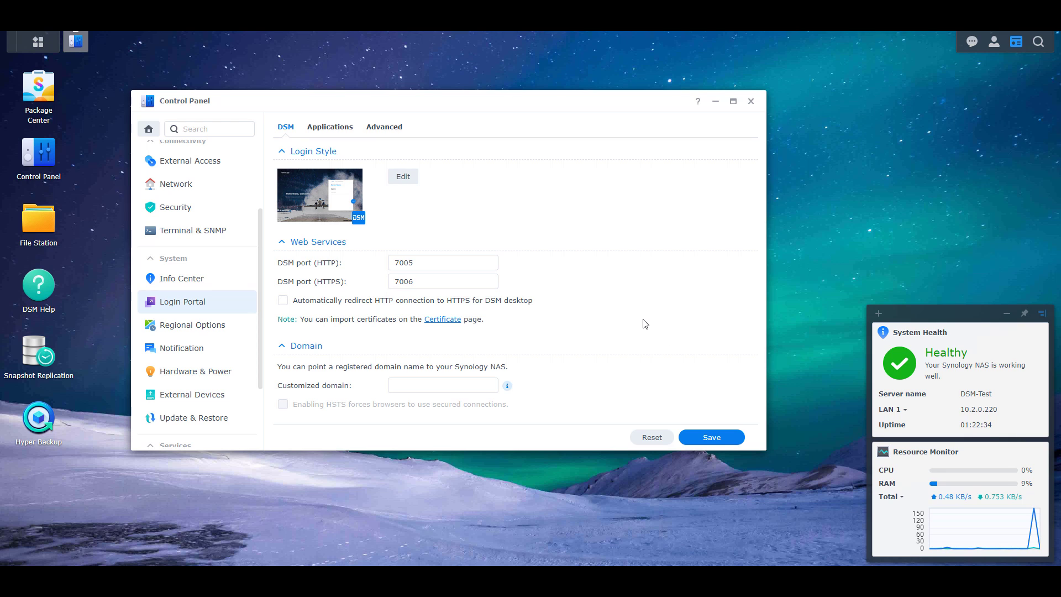
pyautogui.click(731, 435)
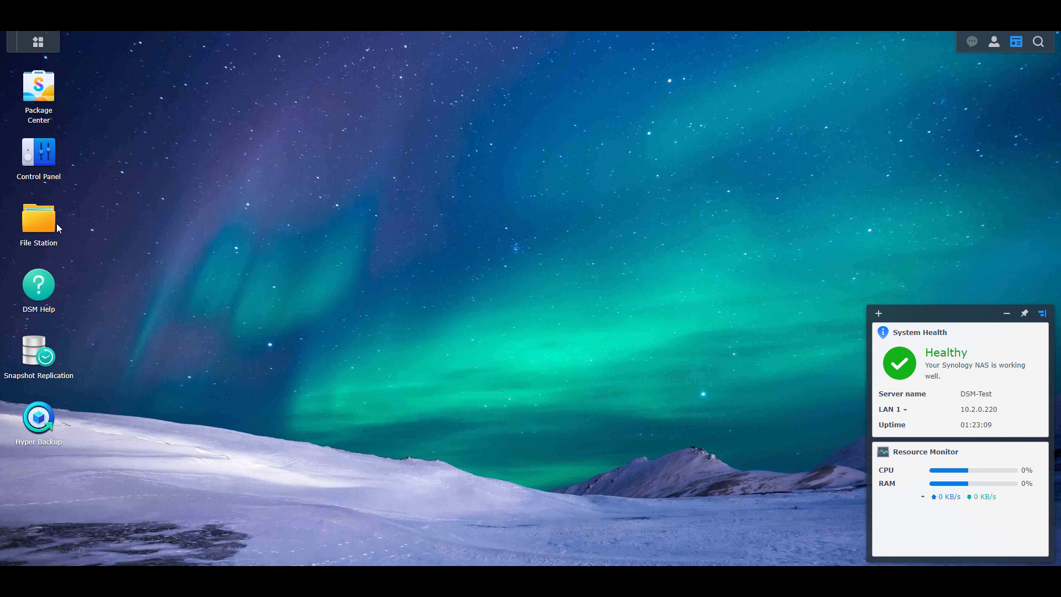
# Step: In Login Portal, enable automatic HTTP-to-HTTPS redirect for the DSM desktop and save
pyautogui.click(40, 171)
pyautogui.click(247, 341)
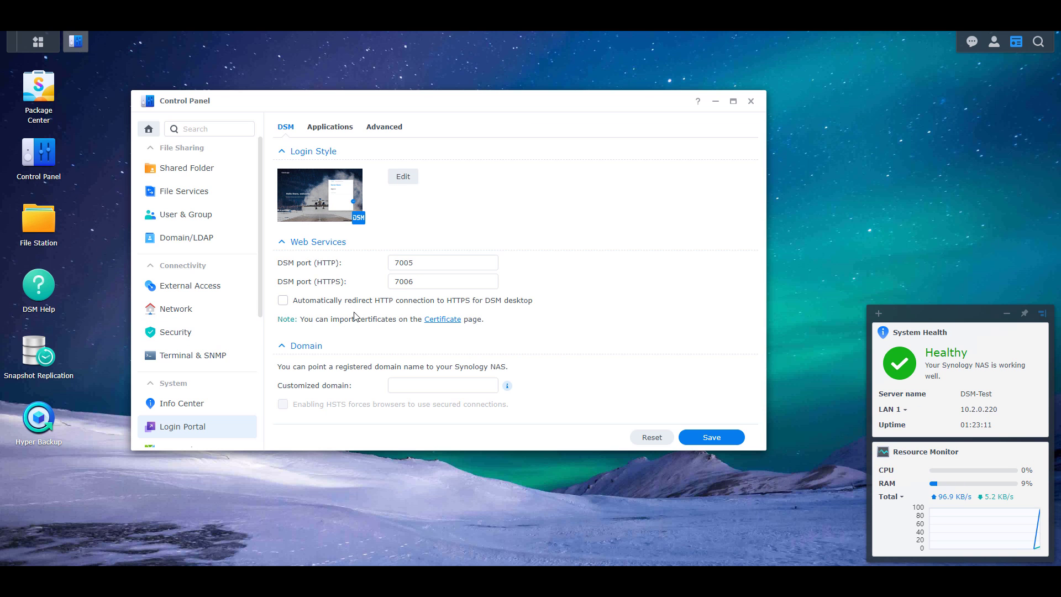
pyautogui.click(342, 302)
pyautogui.click(708, 436)
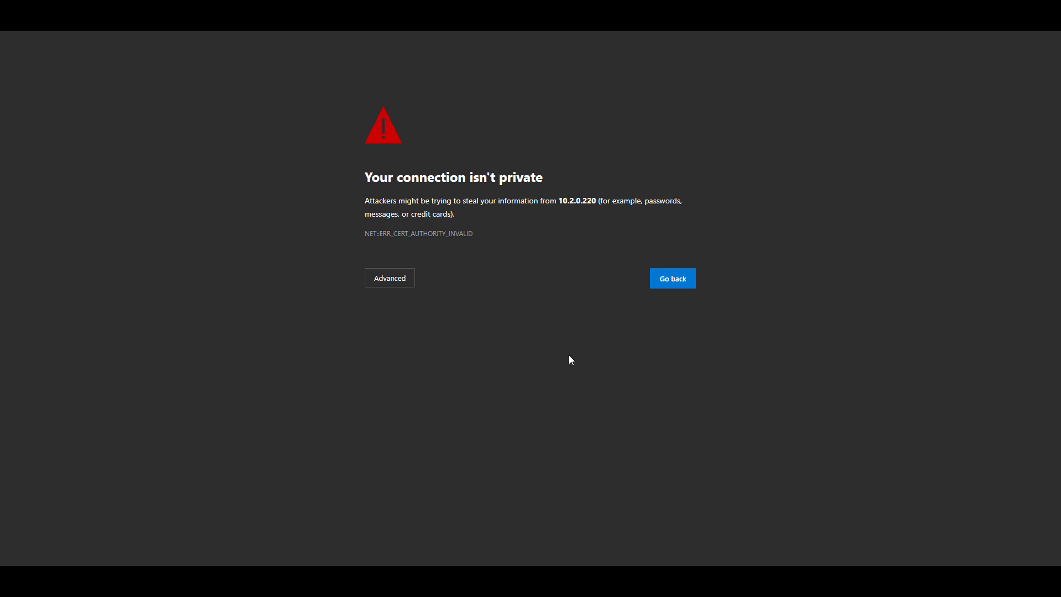
# Step: Proceed past the certificate warning to 10.2.0.220 over HTTPS
pyautogui.click(390, 277)
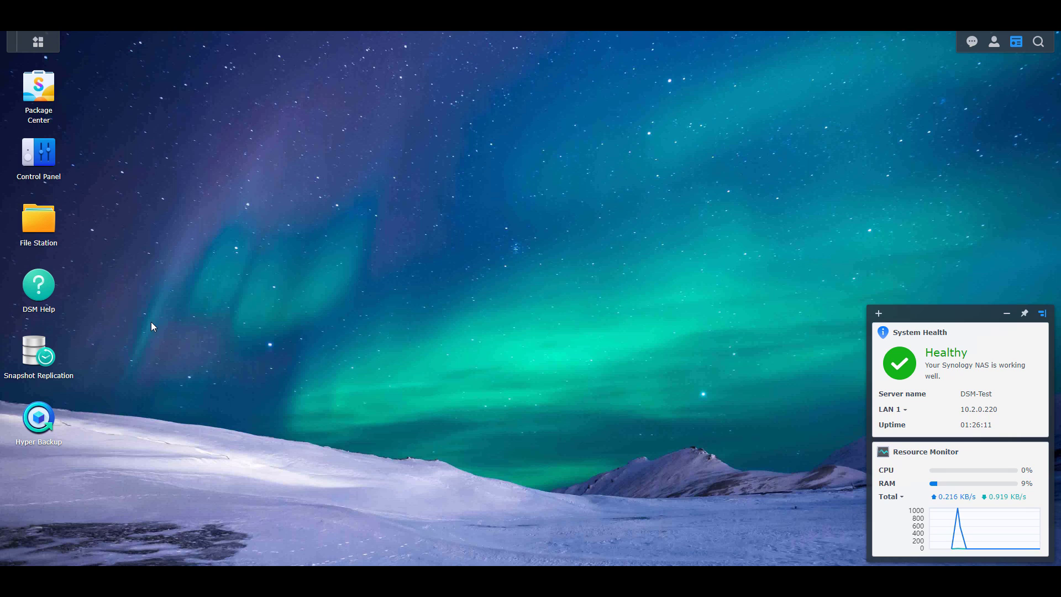
# Step: Launch Snapshot Replication and show the Snapshots list of shared folders
pyautogui.click(38, 353)
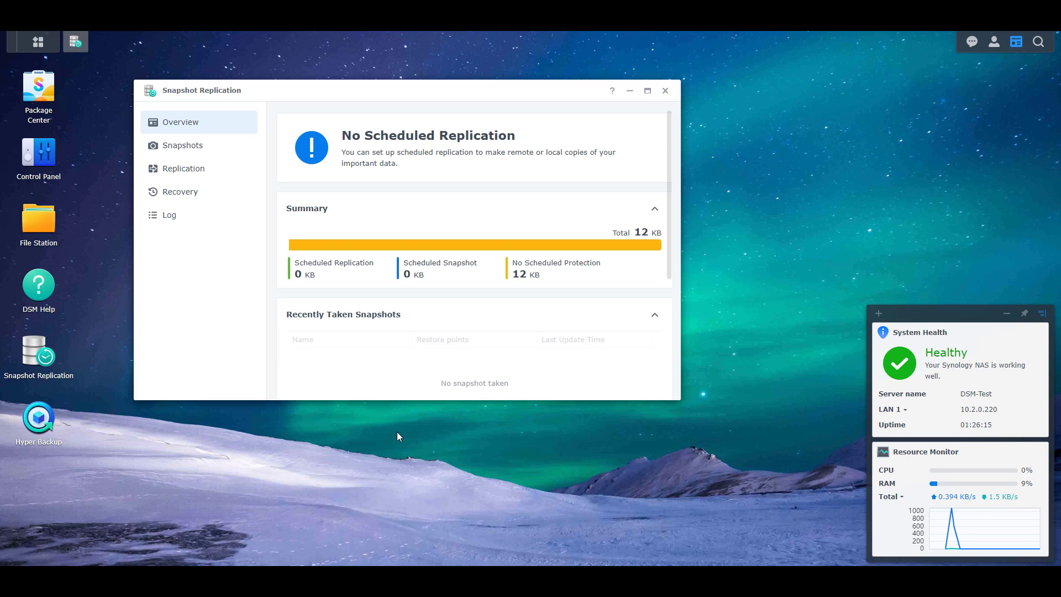
pyautogui.click(206, 147)
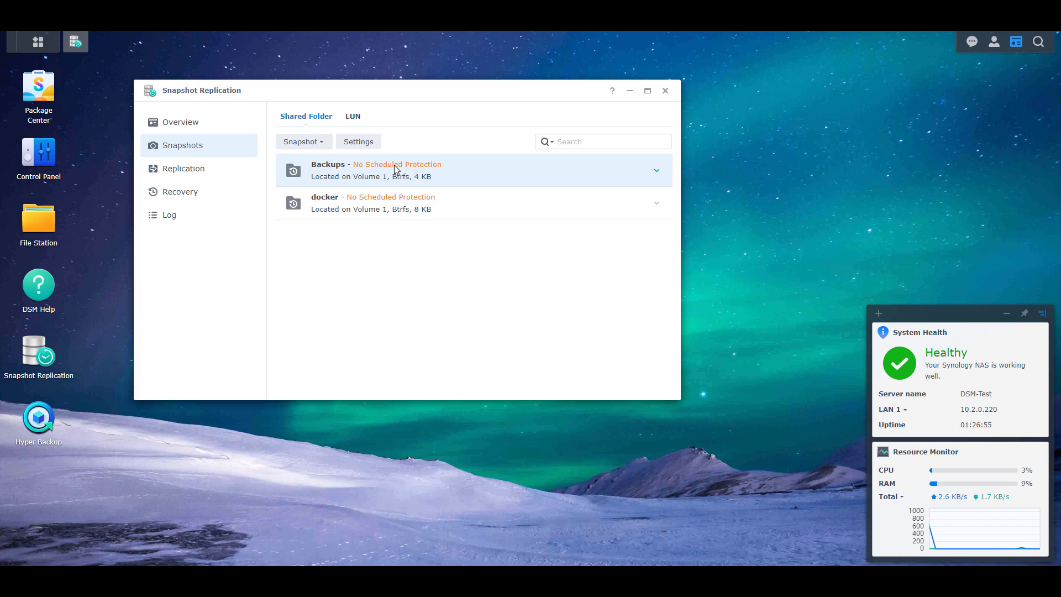
# Step: Give Backups a daily snapshot schedule with a retention policy keeping the latest 30 snapshots
pyautogui.click(361, 142)
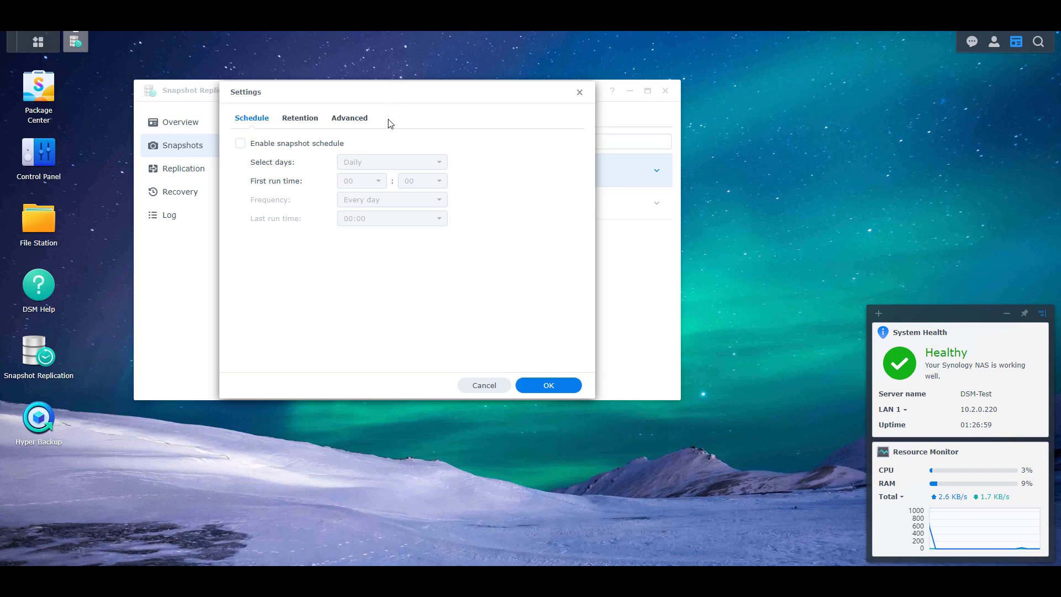
pyautogui.click(290, 143)
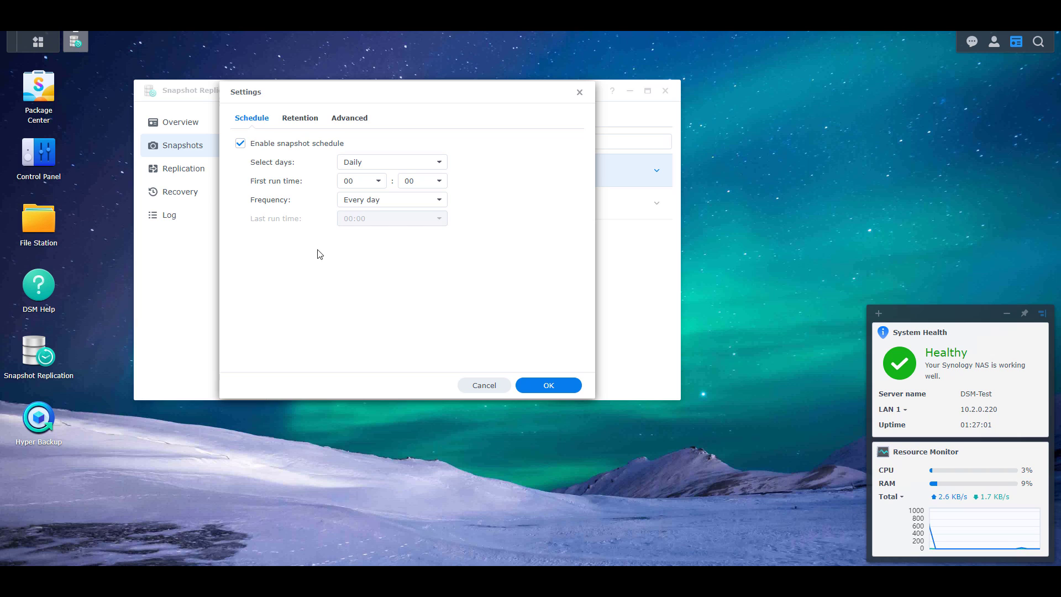
pyautogui.click(300, 118)
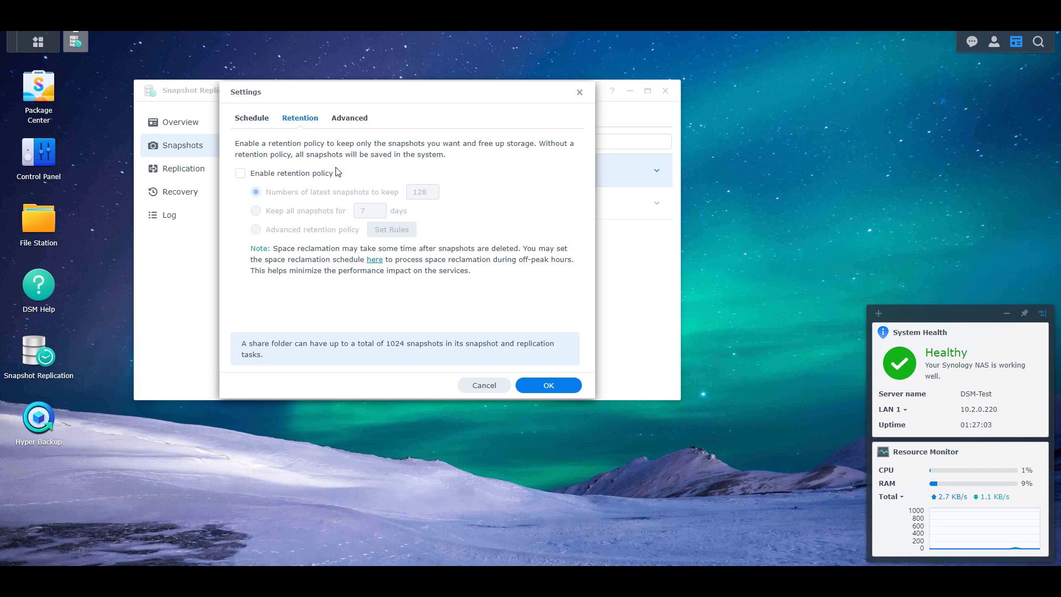
pyautogui.click(291, 173)
pyautogui.doubleClick(421, 192)
pyautogui.write('30')
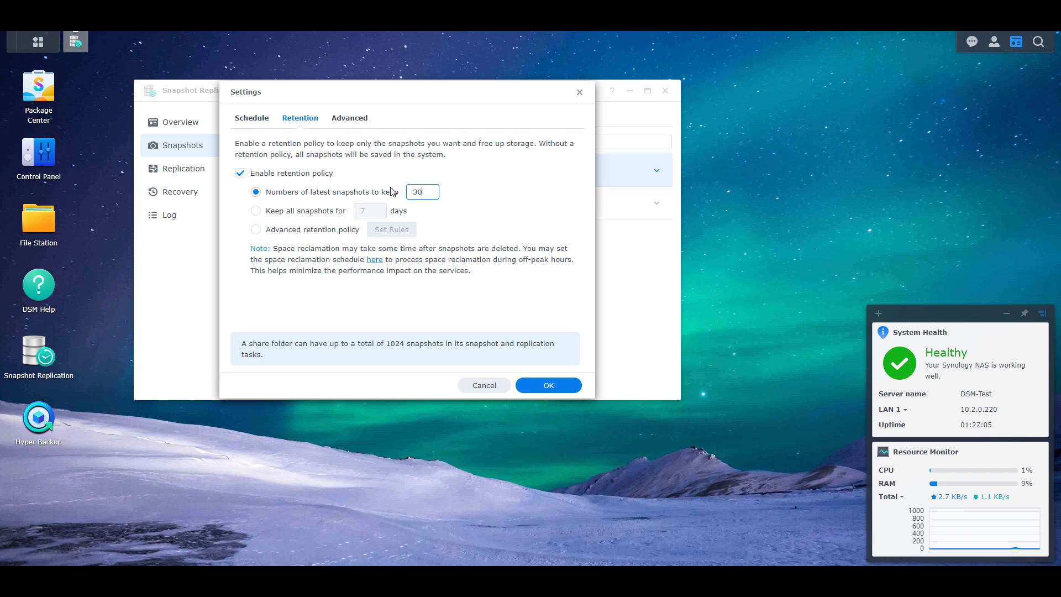
pyautogui.click(555, 388)
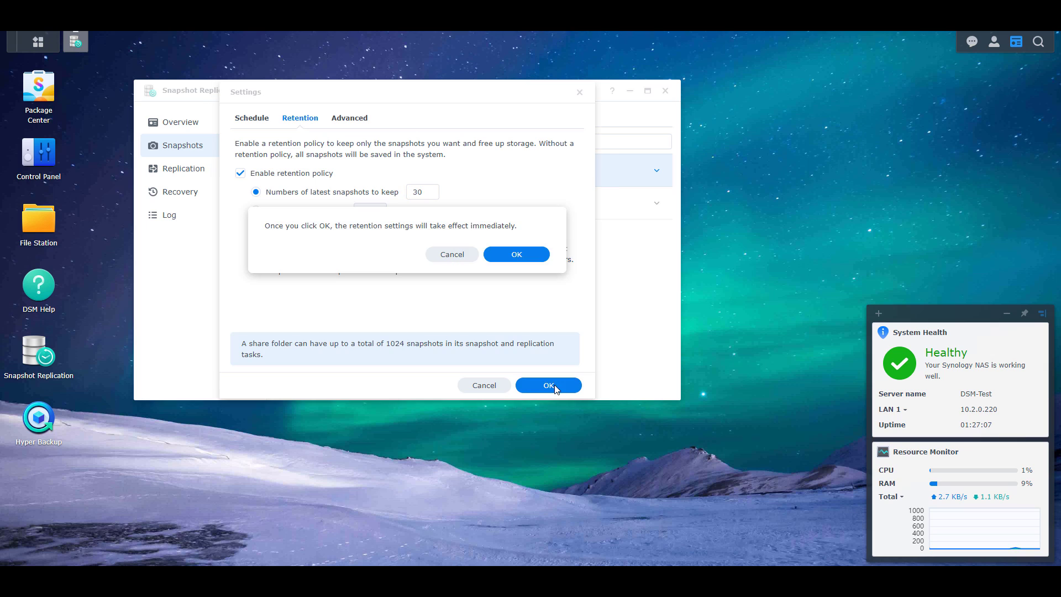
pyautogui.click(500, 259)
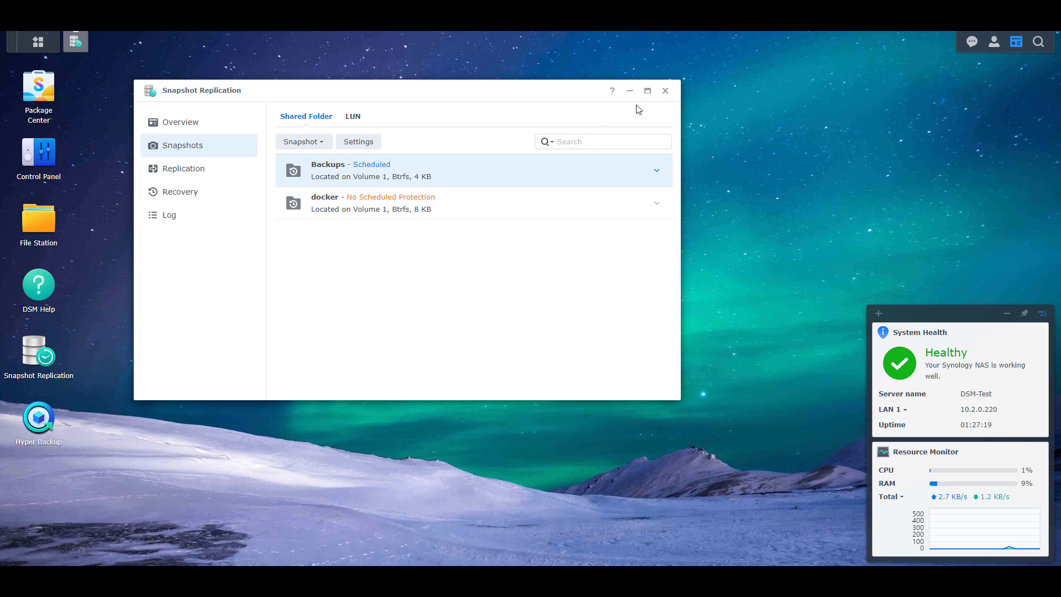
pyautogui.click(665, 91)
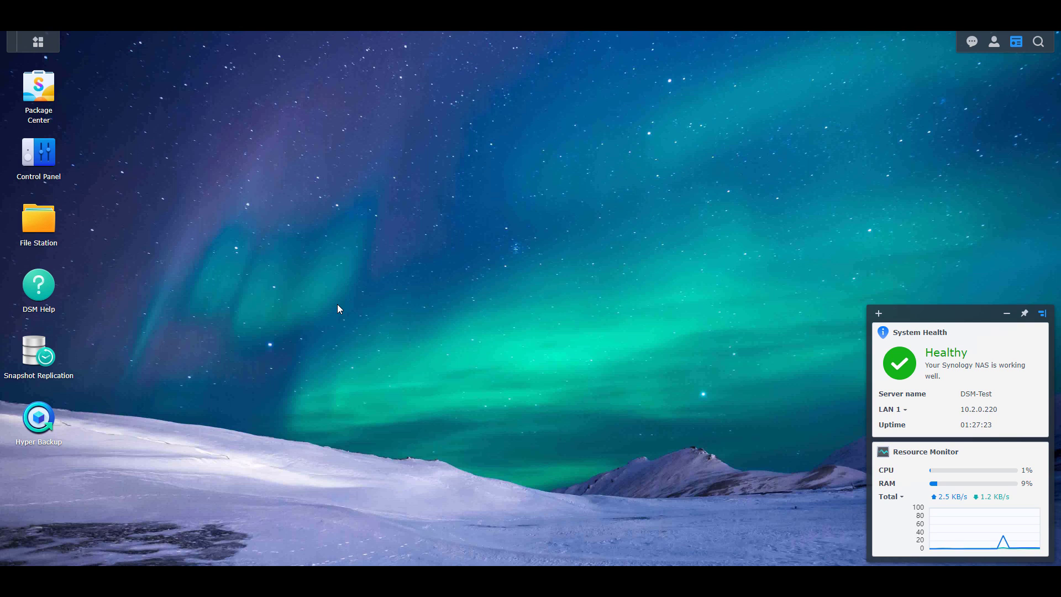
pyautogui.click(38, 421)
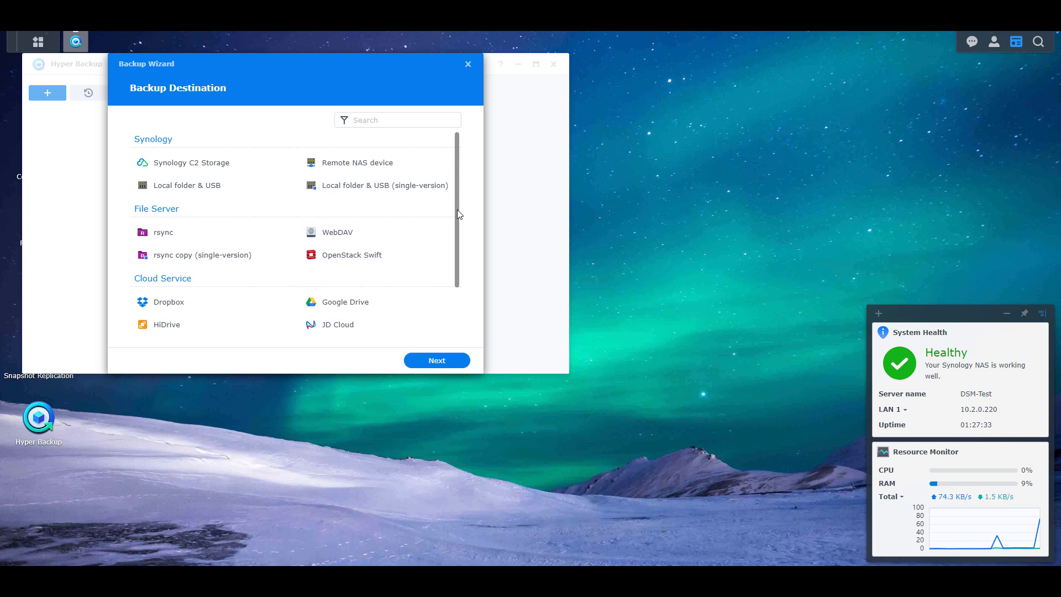
pyautogui.scroll(-1, 458, 216)
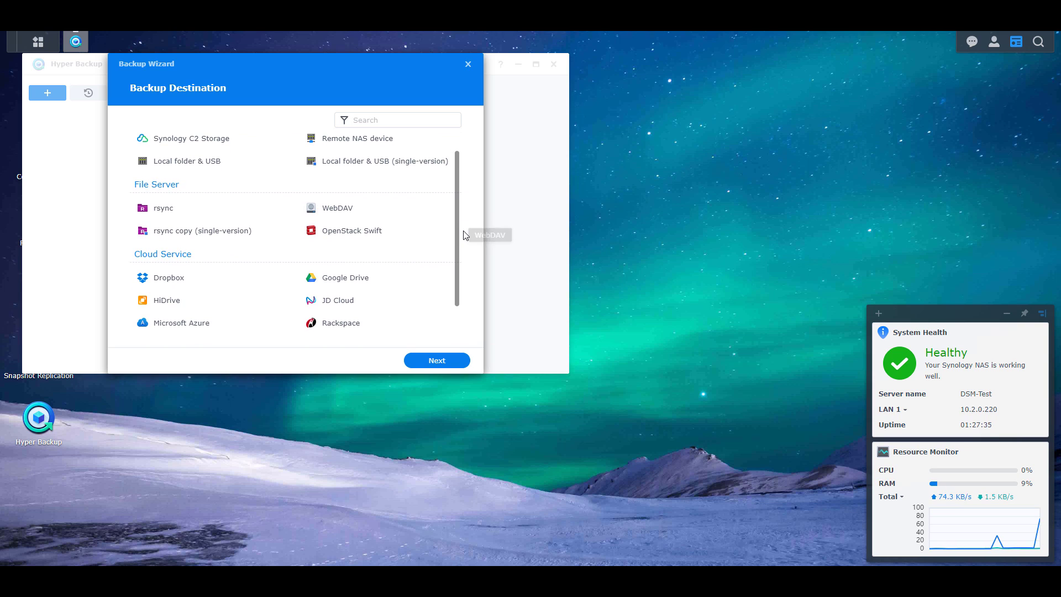
pyautogui.scroll(-2, 464, 237)
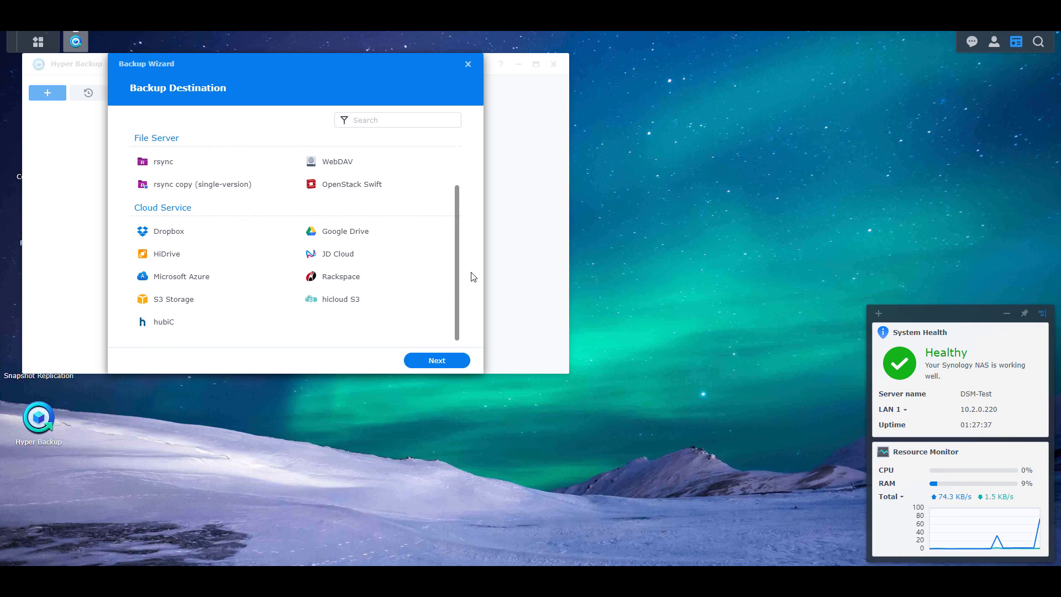
pyautogui.scroll(3, 471, 265)
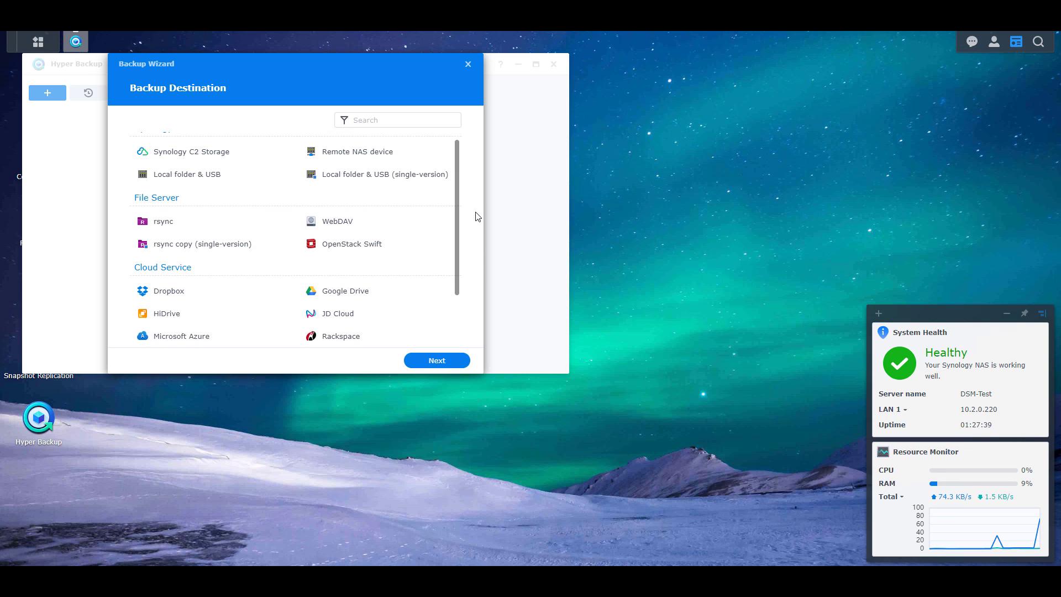
pyautogui.scroll(1, 478, 216)
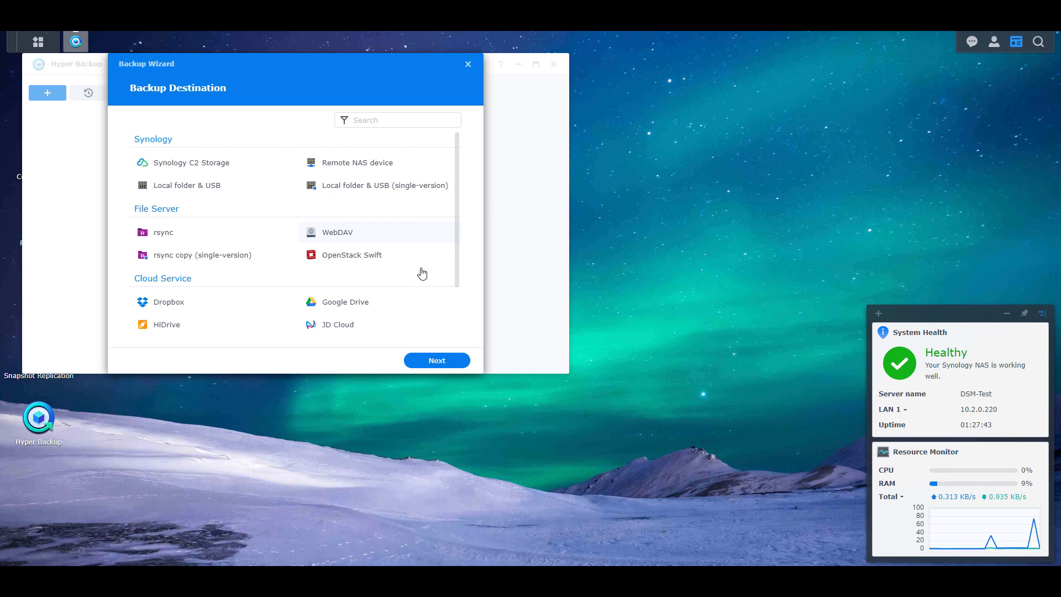
pyautogui.click(389, 301)
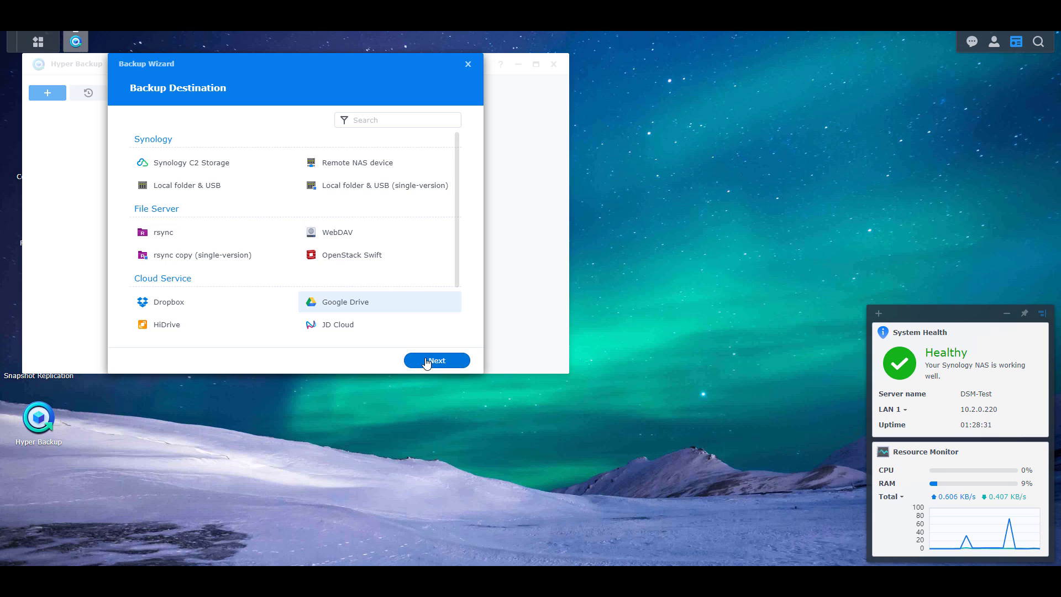
pyautogui.click(216, 237)
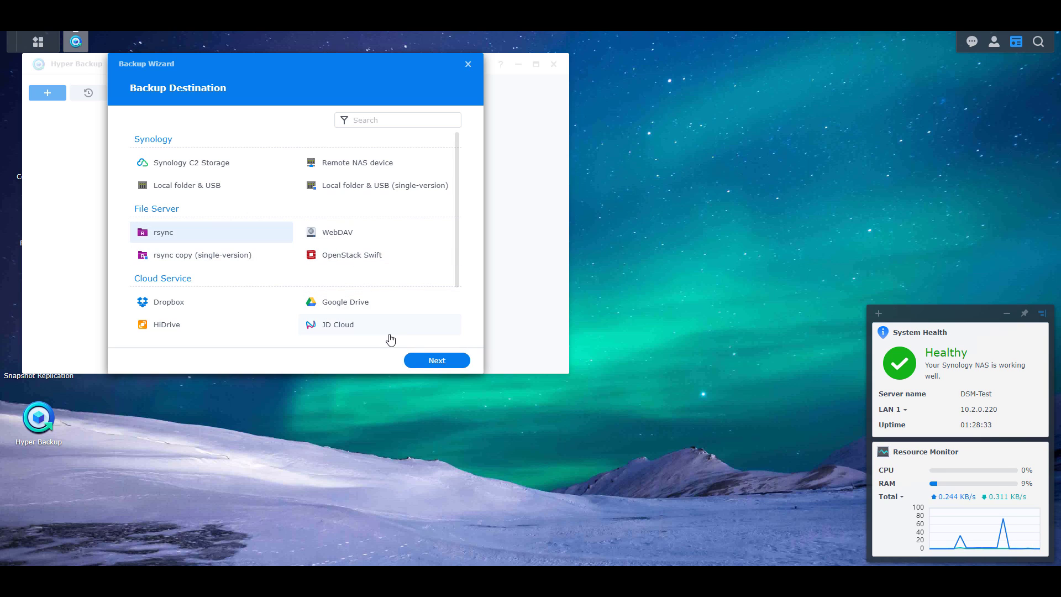
pyautogui.click(435, 361)
pyautogui.scroll(-1, 315, 259)
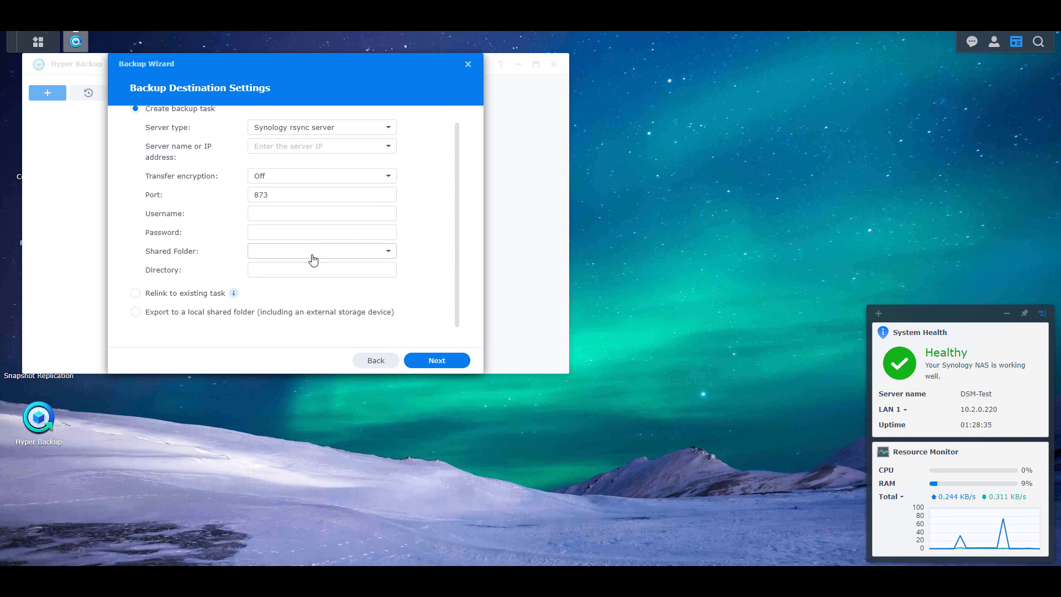
pyautogui.scroll(1, 314, 259)
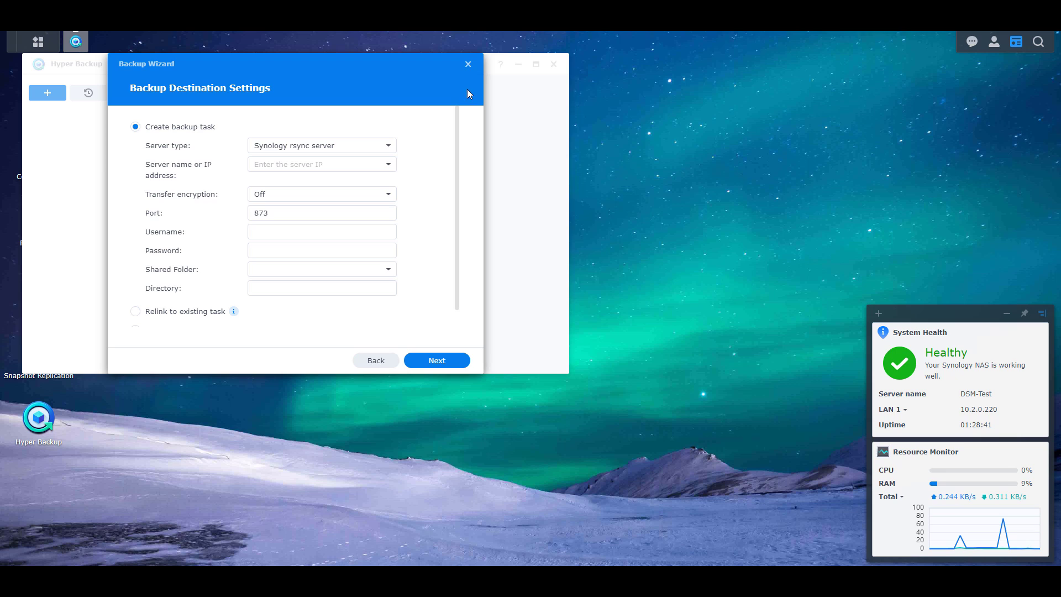
pyautogui.click(468, 64)
pyautogui.click(554, 64)
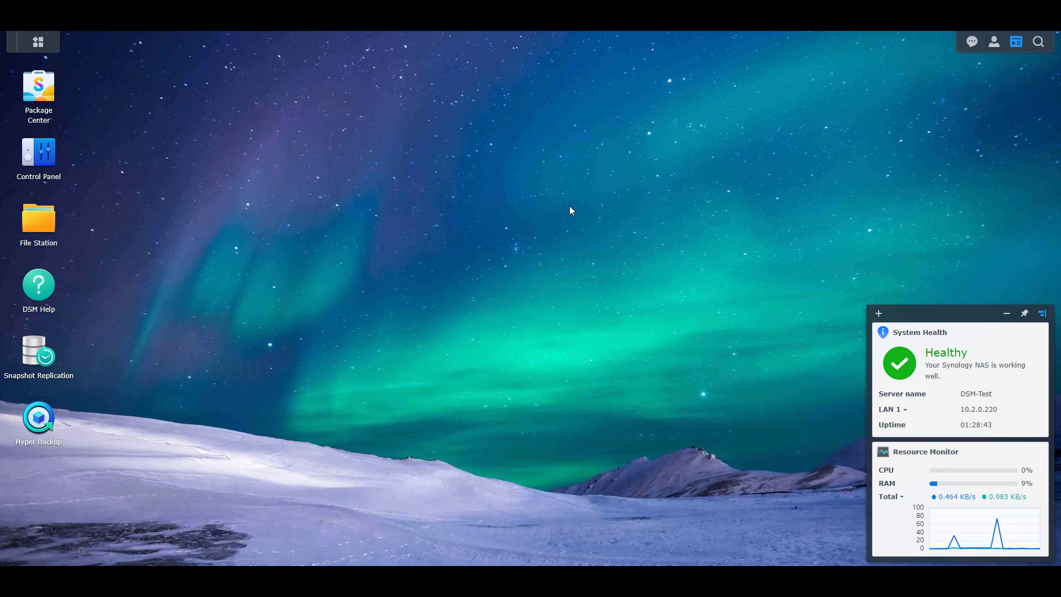